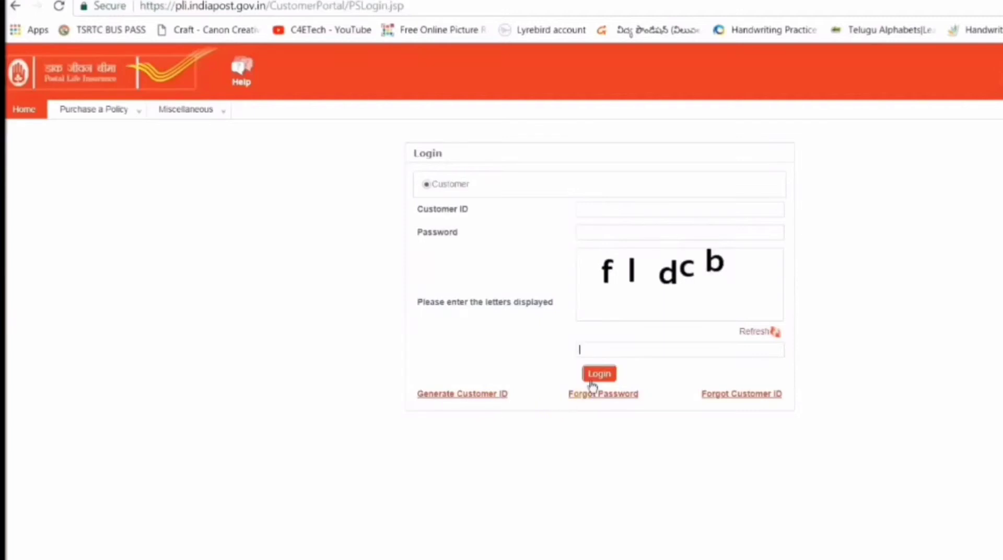
Step: Start a new customer ID request and pick the insured's birth year, month and day from the calendar
left_click(444, 398)
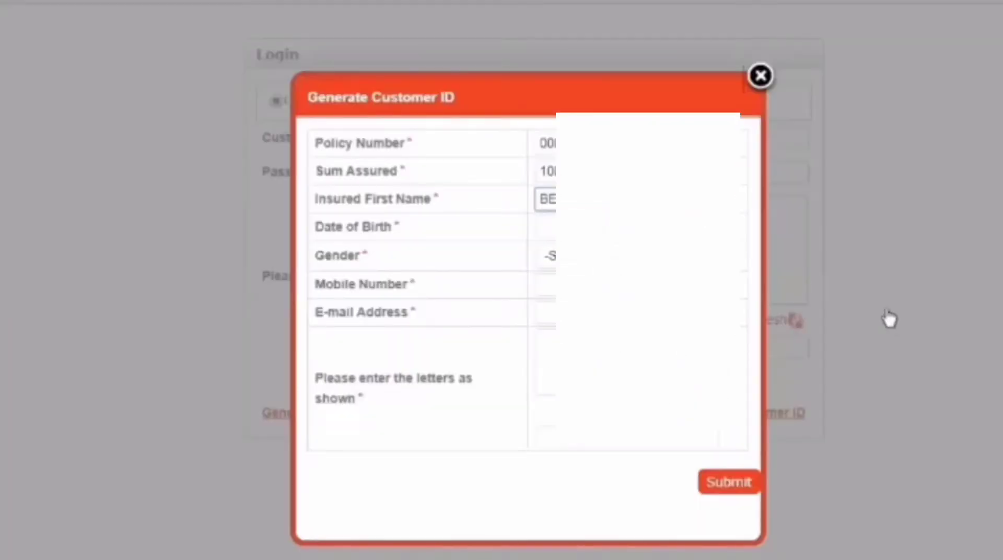
left_click(544, 228)
left_click(545, 227)
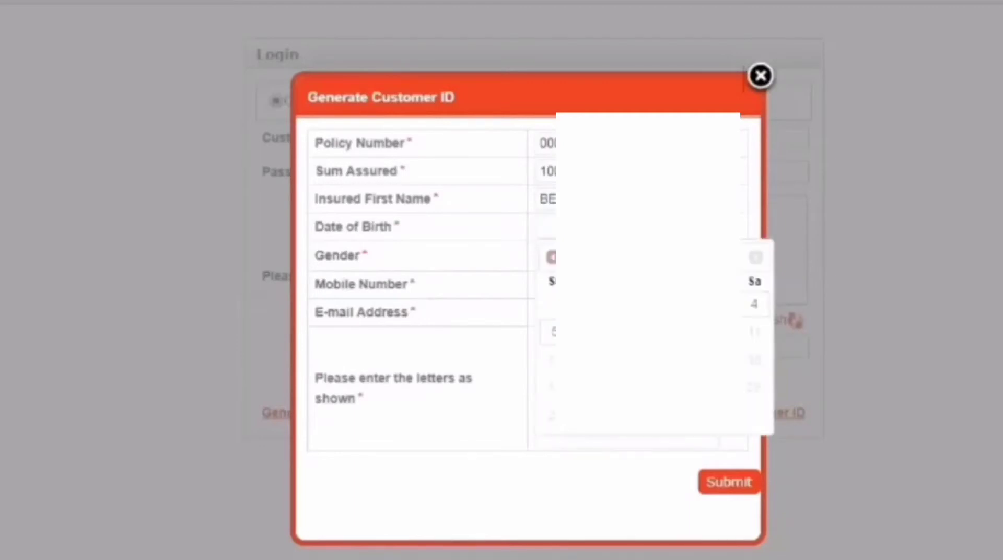
left_click(679, 257)
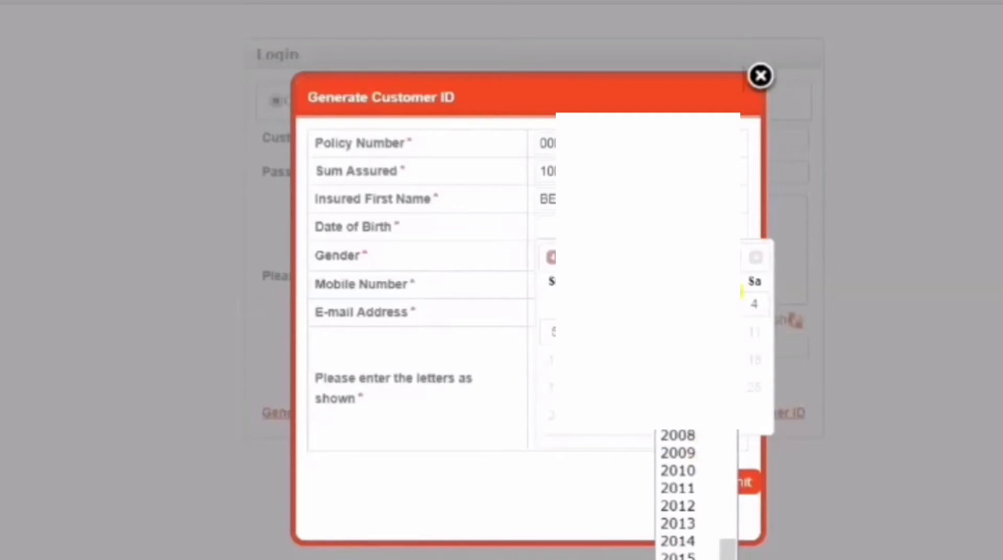
scroll(680, 498, "up", 6)
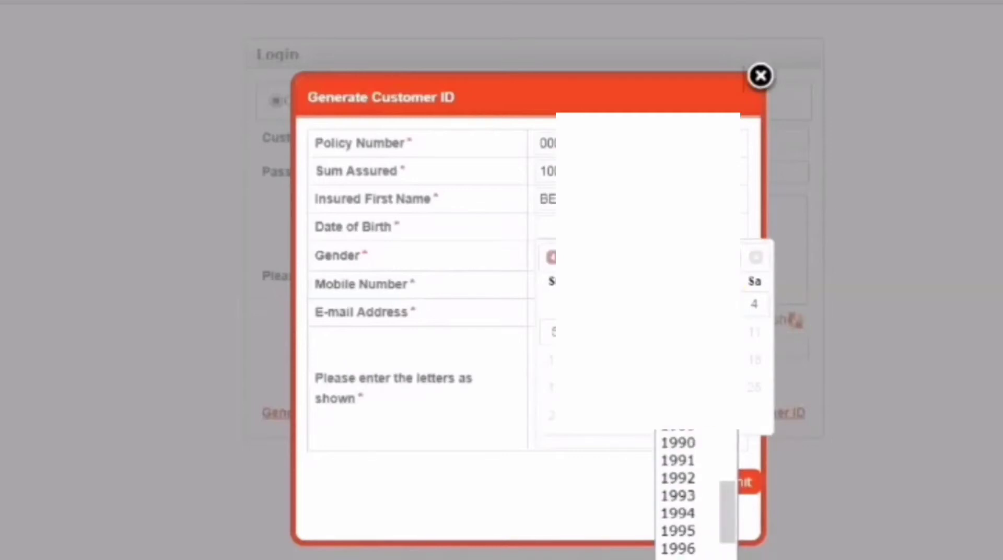
left_click(678, 495)
left_click(611, 257)
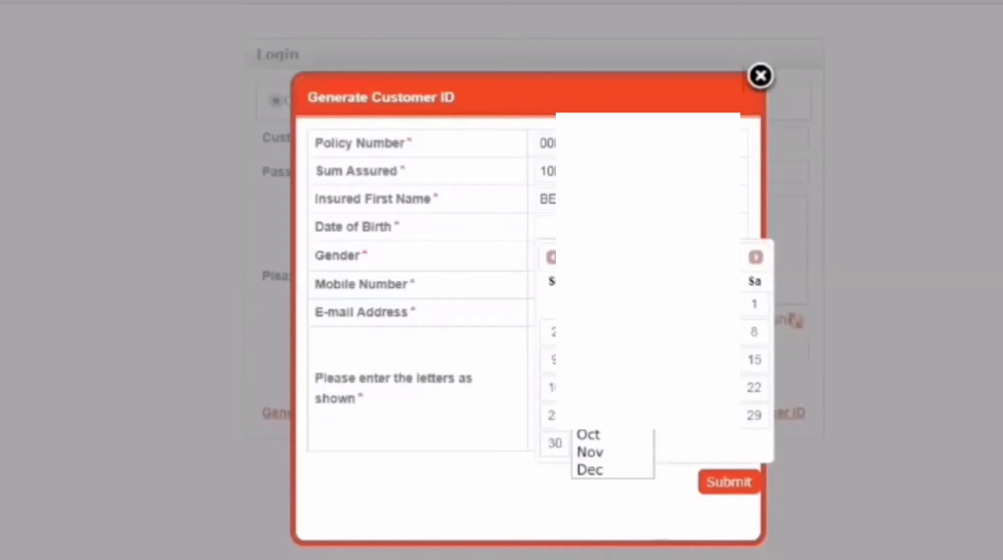
key("Return")
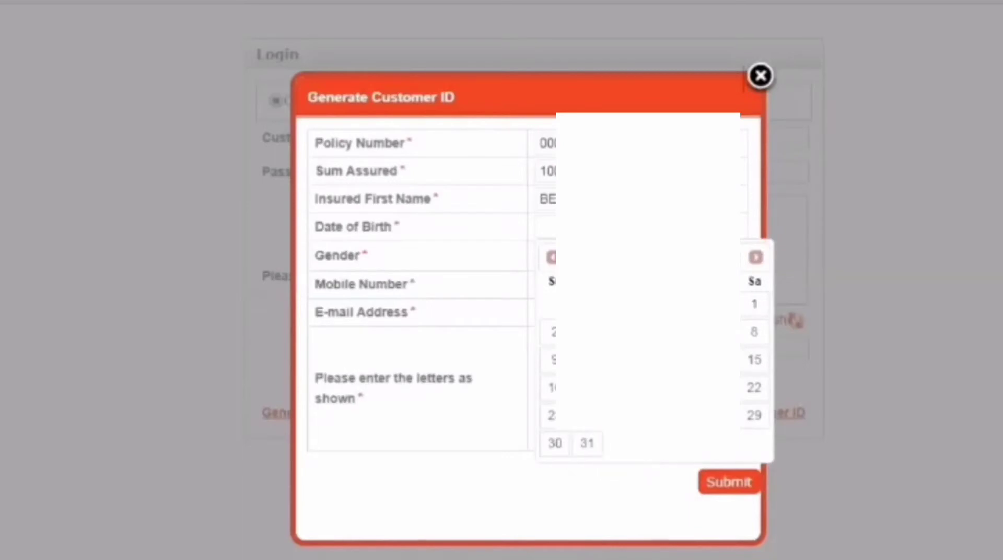
left_click(688, 331)
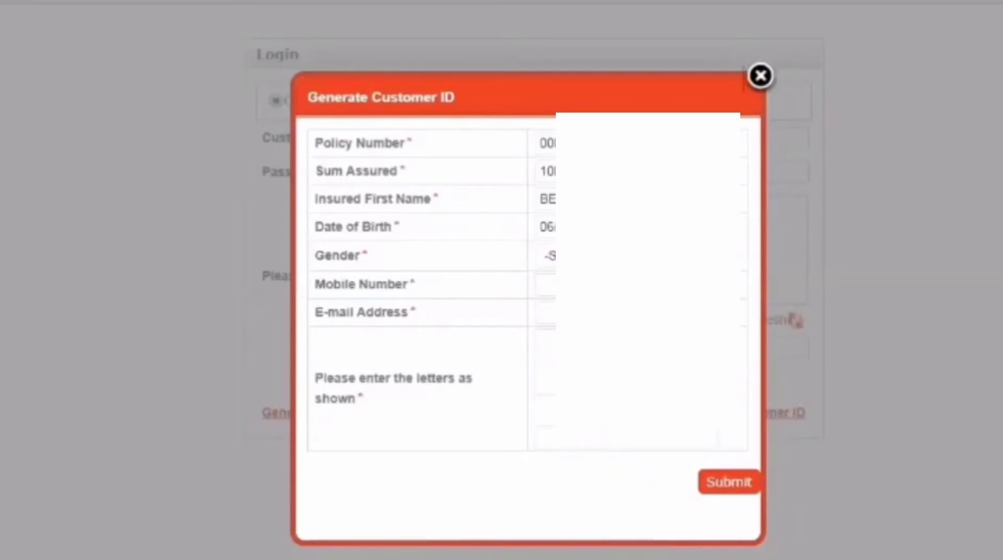
Step: Set gender to Male, enter the mobile number and e-mail address, and submit the request
left_click(546, 255)
left_click(546, 294)
left_click(543, 284)
type("98")
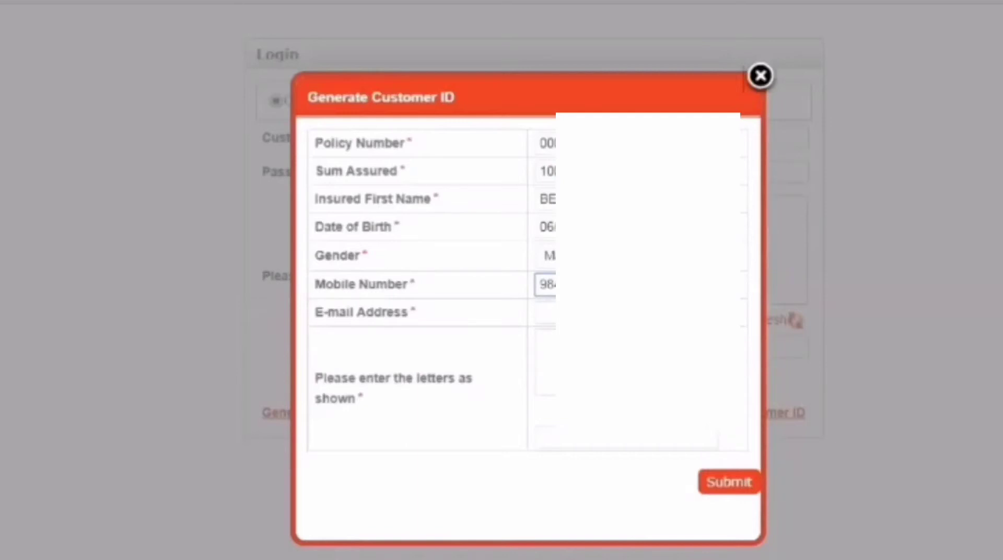
left_click(549, 312)
type("de")
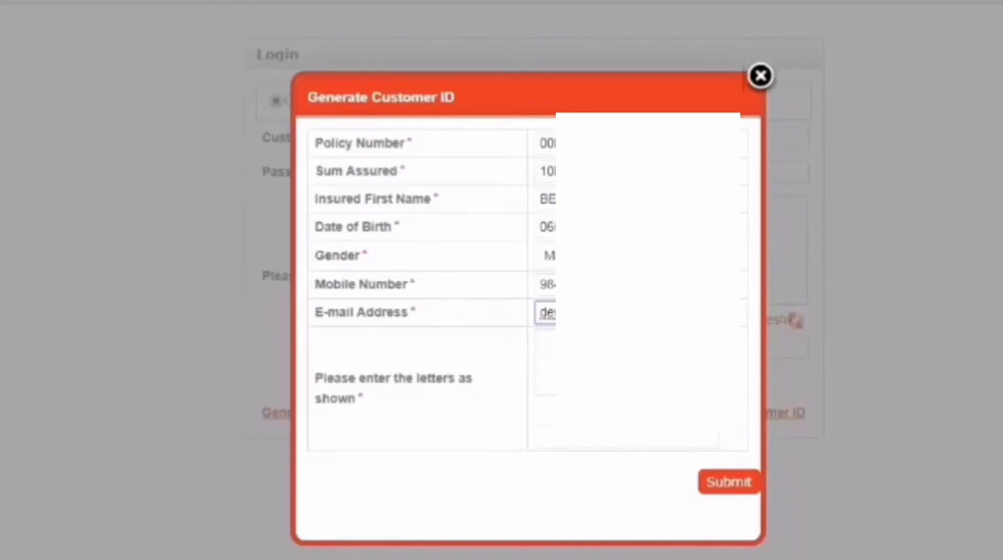
key("Return")
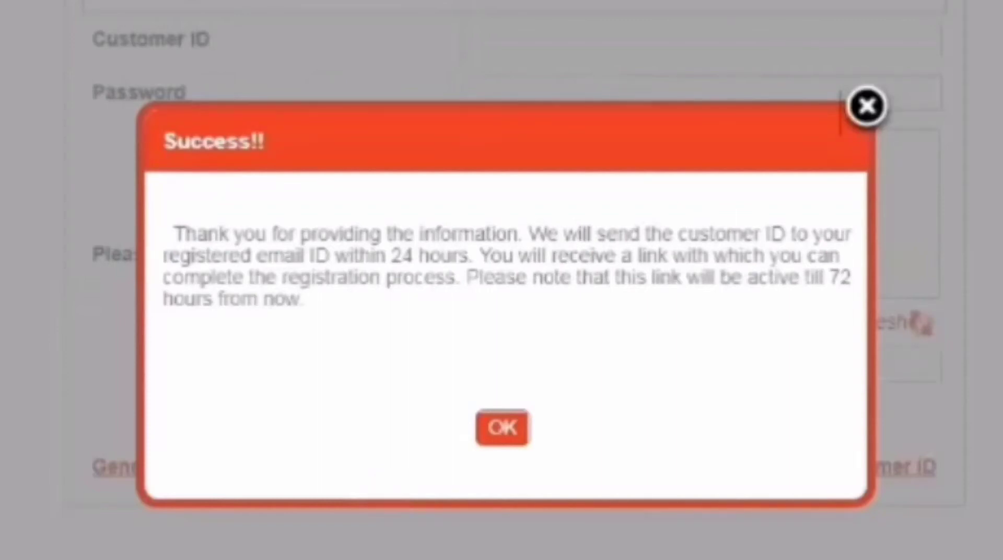
Step: Dismiss the Success!! notice with OK
left_click(506, 433)
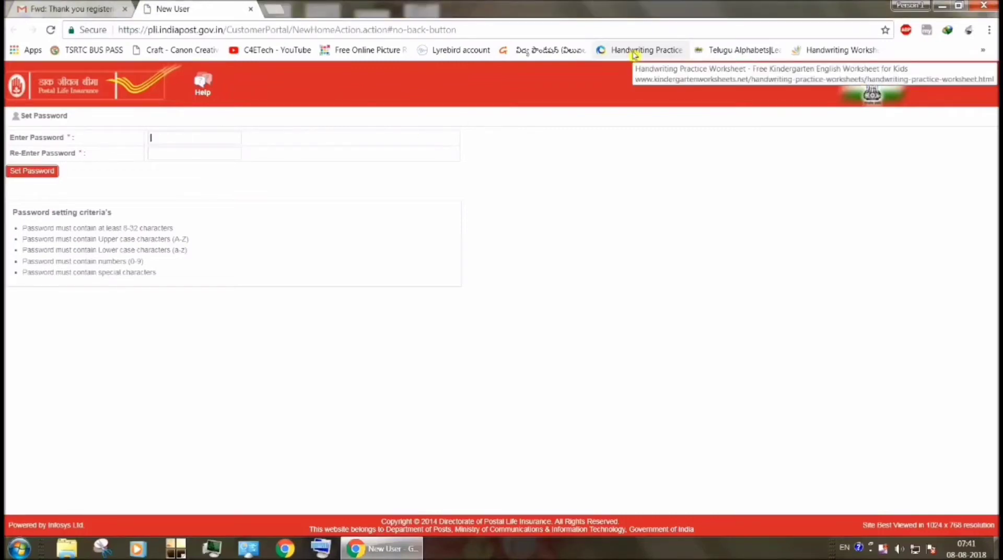
Step: Type the new account password into the Set Password page's password field
type("•")
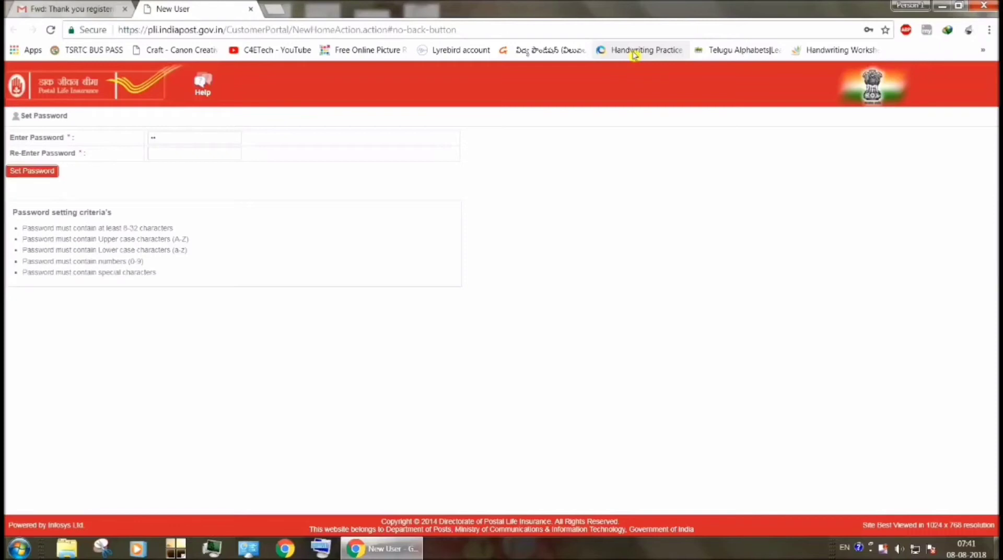
type("•••••••")
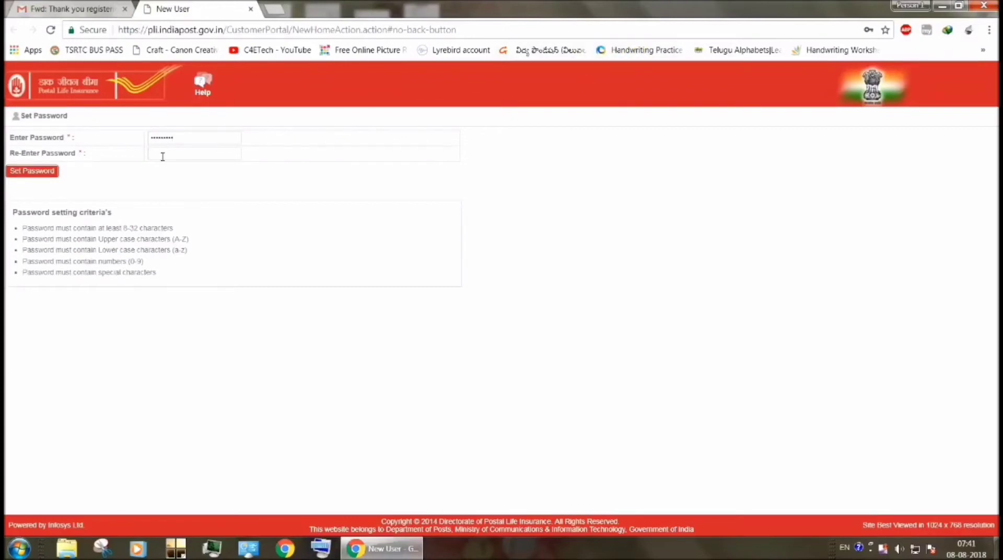
type("••••••••")
Step: Save the new password and decline Chrome's offer to store it (Never)
left_click(31, 171)
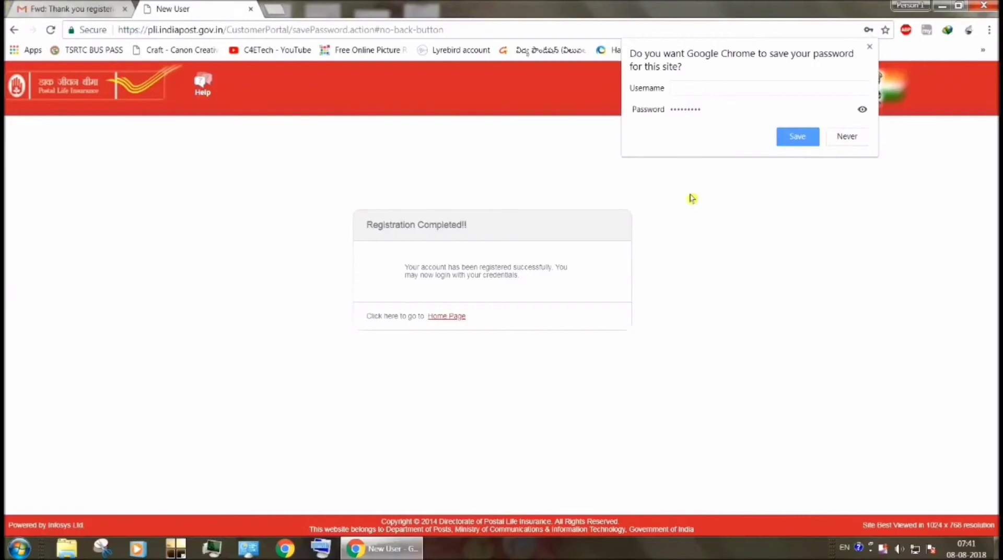
left_click(837, 138)
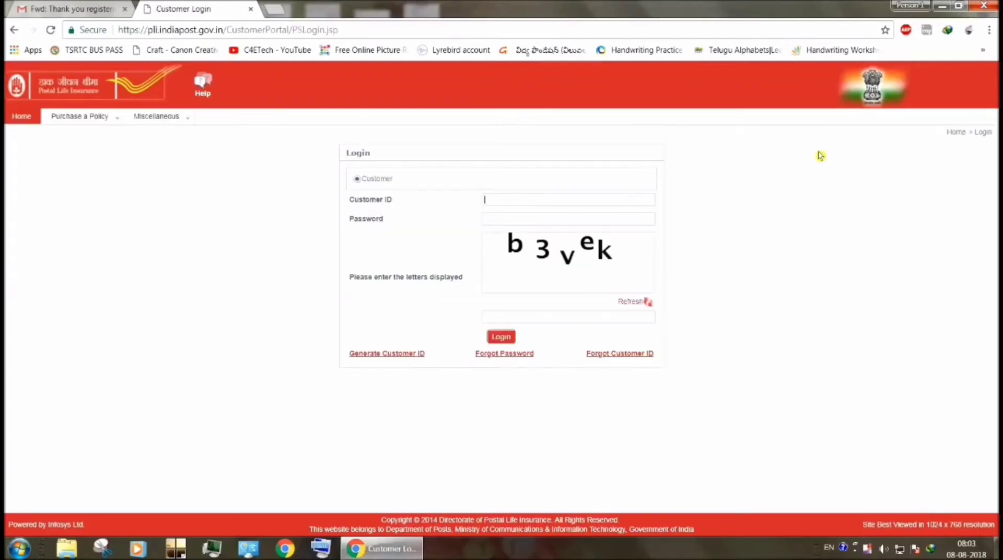
Step: Log in with the new customer ID, the account password and the captcha letters shown
type("123")
type("45678")
type("9")
type("••••••••••••")
left_click(560, 321)
type("b3")
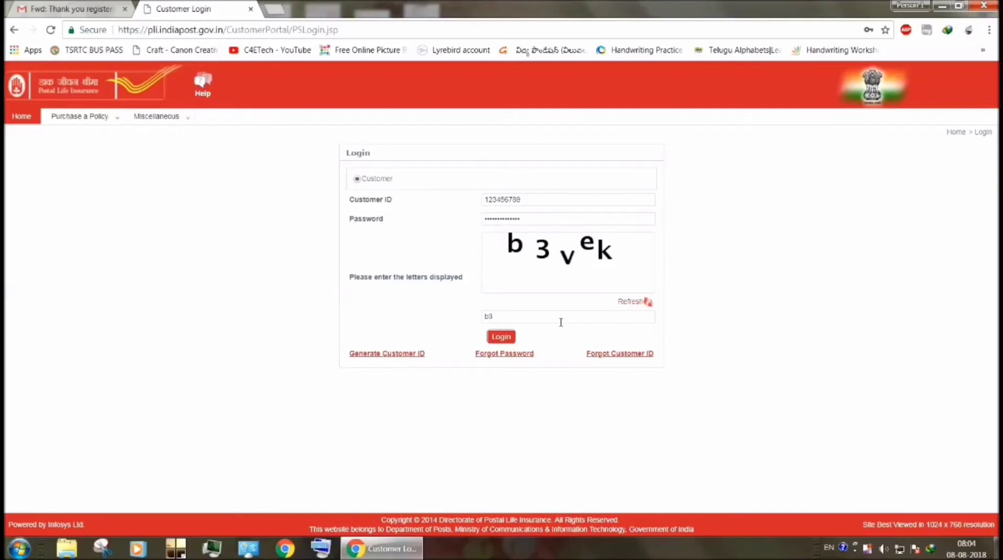
type("vek")
key("Return")
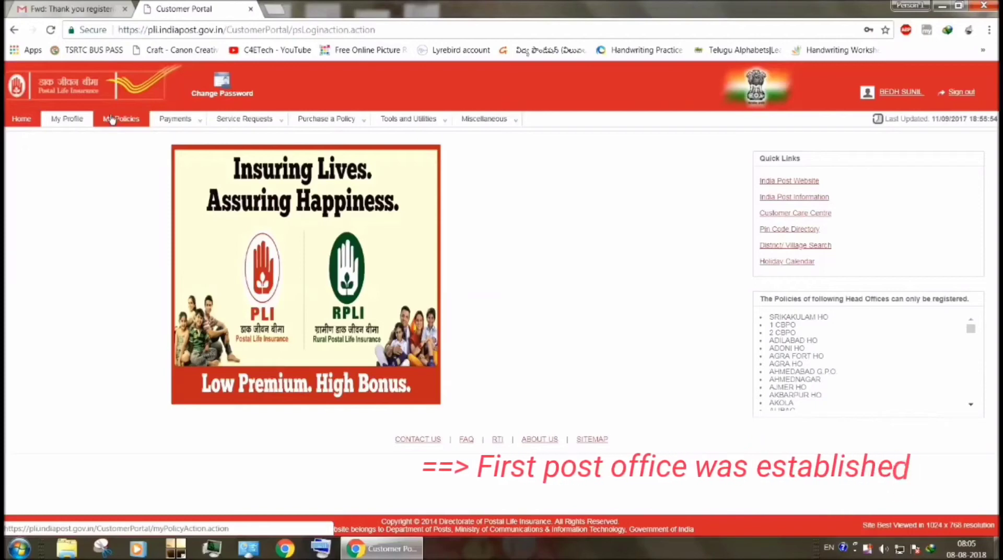
Step: Go to Payments > Pay Premium and start paying the listed Endowment policy's premium
mouse_move(175, 119)
left_click(174, 139)
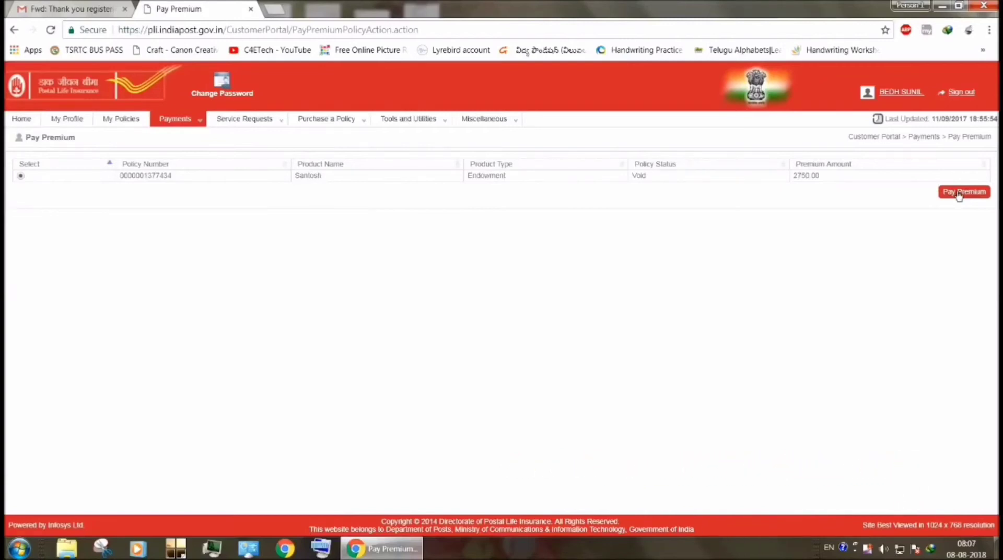
left_click(959, 191)
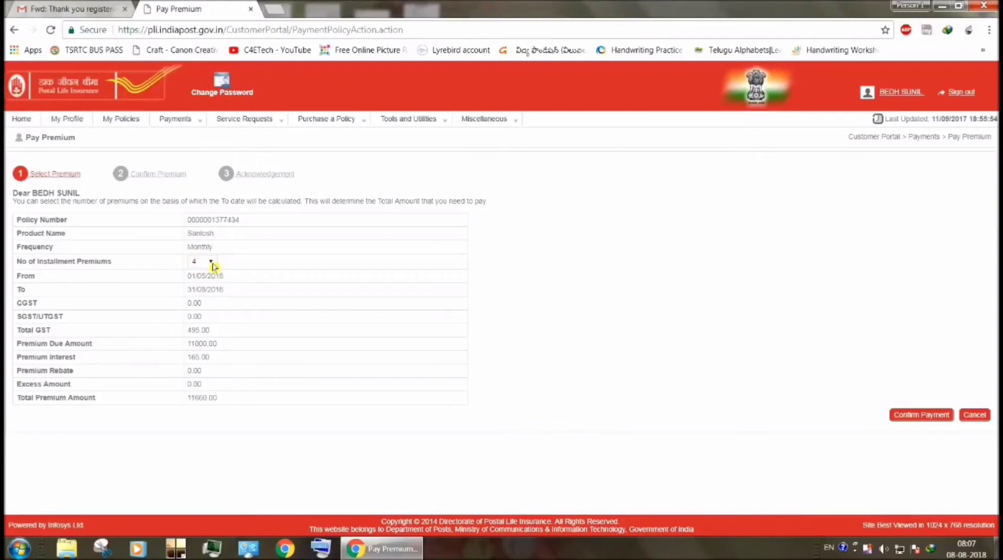
Step: Keep 4 installment premiums totalling 11660.00 and confirm the payment amount
left_click(213, 263)
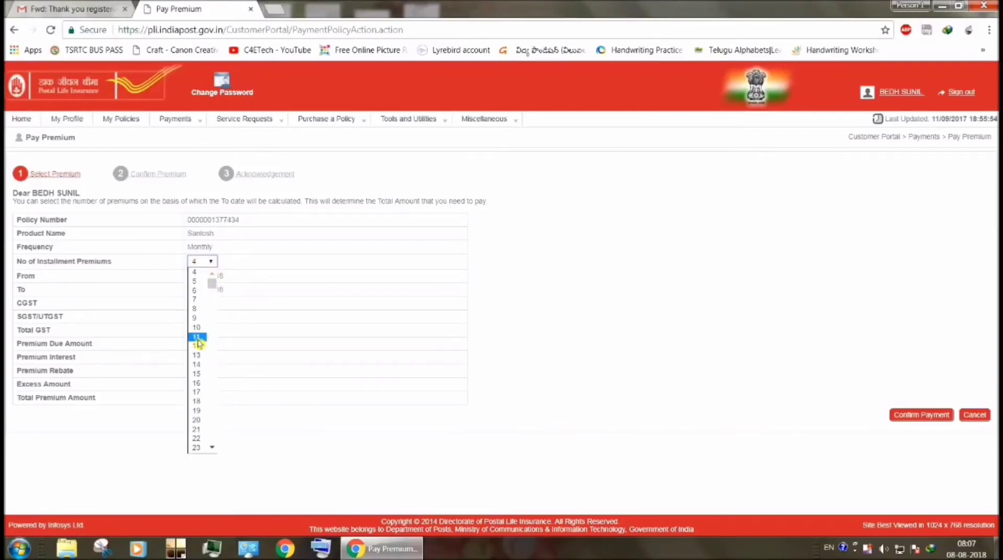
left_click(211, 266)
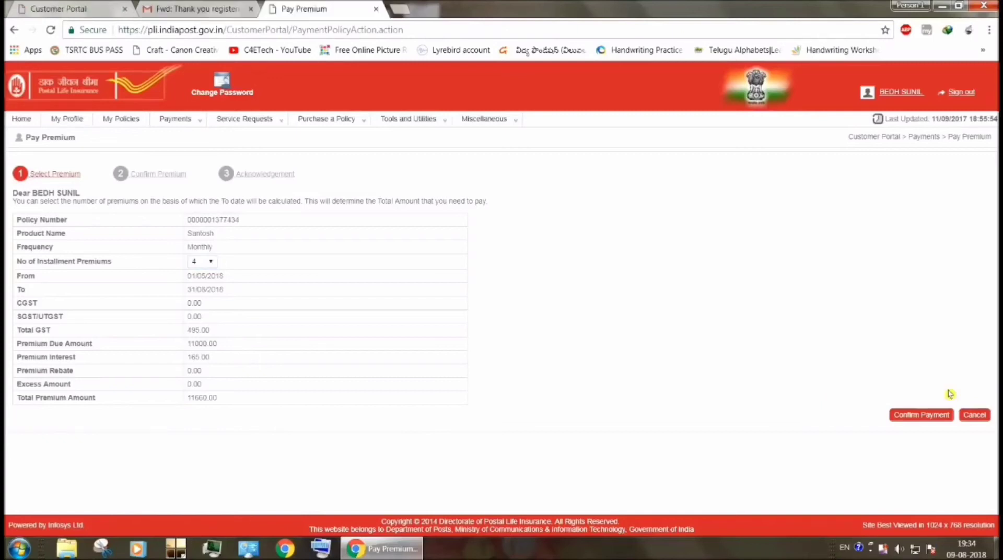
left_click(923, 418)
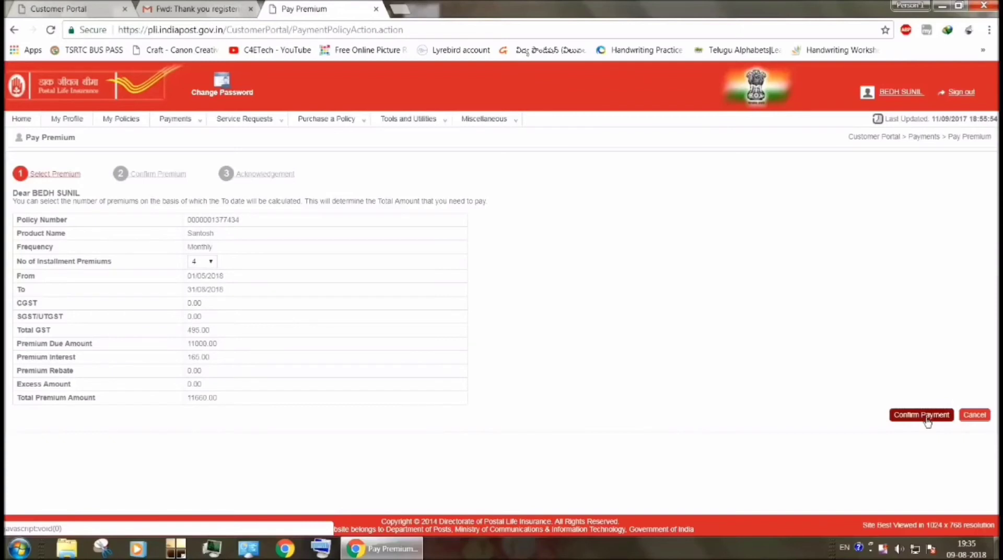
left_click(928, 416)
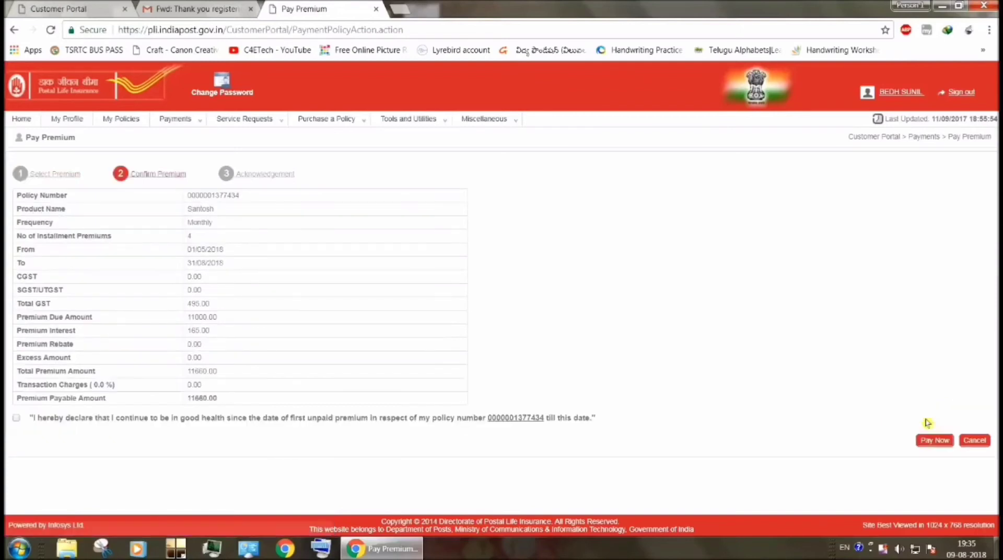